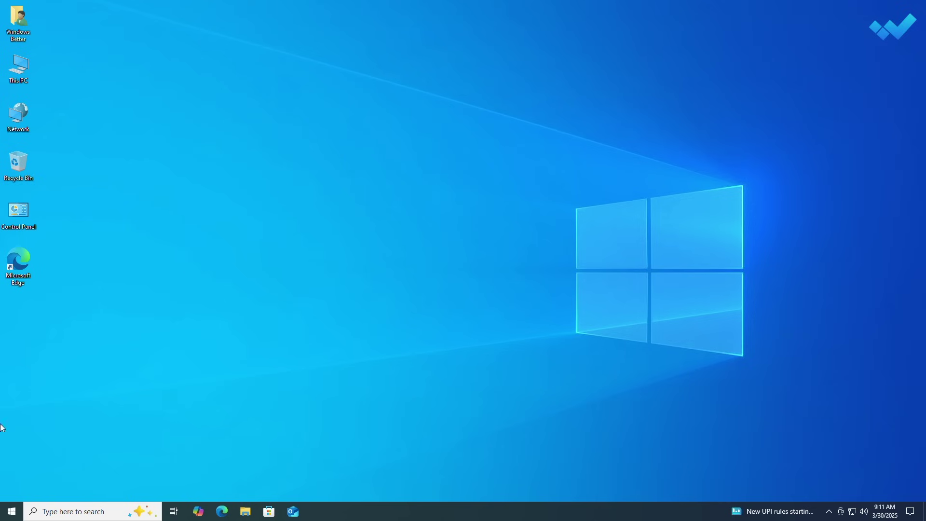
- Review the PC's specifications on the System > About page in Settings
{"action": "left_click", "coordinate": [12, 511]}
{"action": "left_click", "coordinate": [10, 466]}
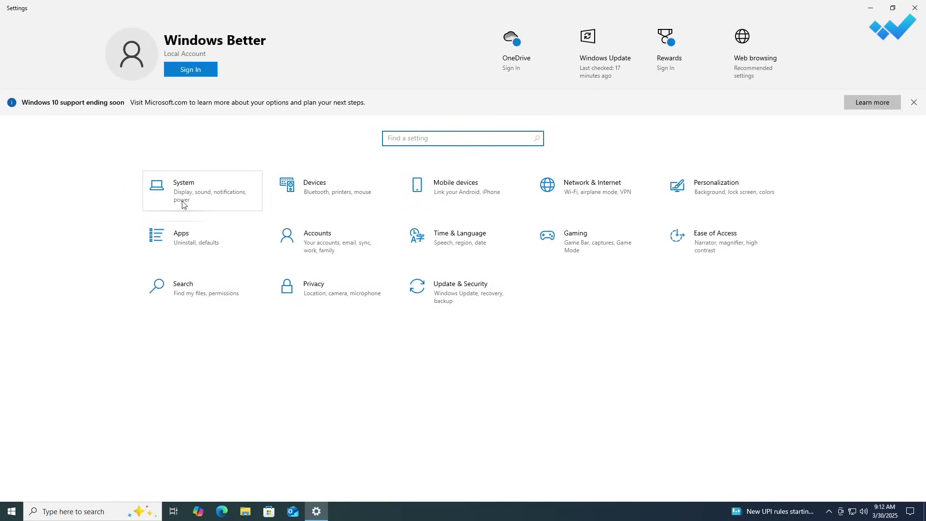
{"action": "left_click", "coordinate": [183, 205]}
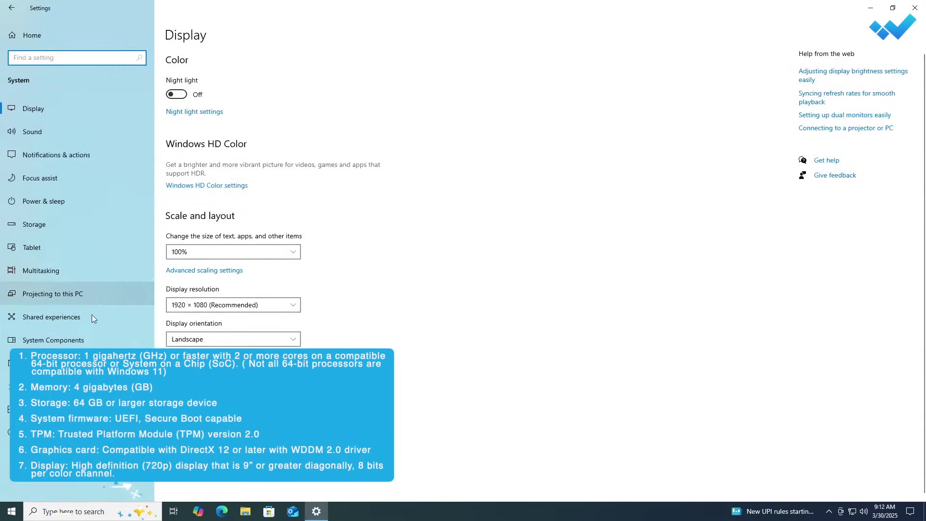
{"action": "left_click", "coordinate": [72, 432]}
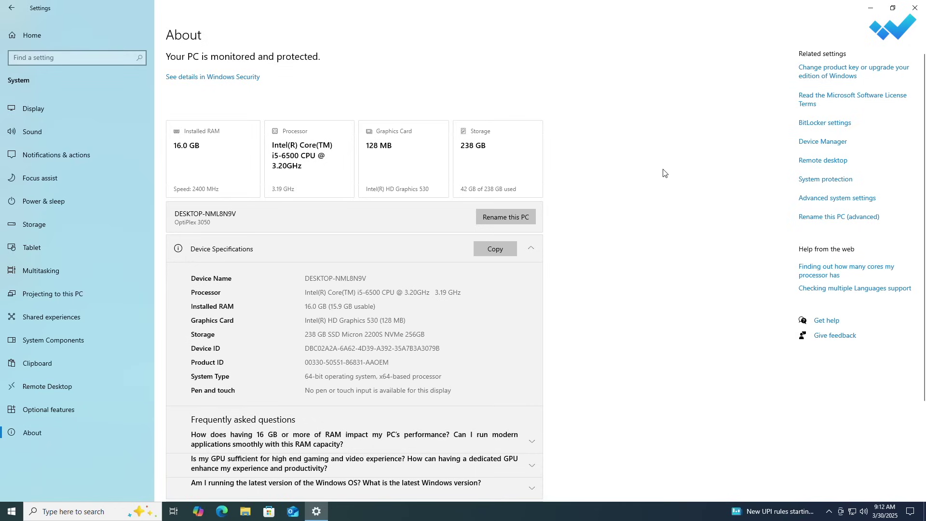
{"action": "scroll", "coordinate": [923, 130], "scroll_direction": "down", "scroll_amount": 1}
{"action": "left_click_drag", "start_coordinate": [924, 130], "coordinate": [923, 204]}
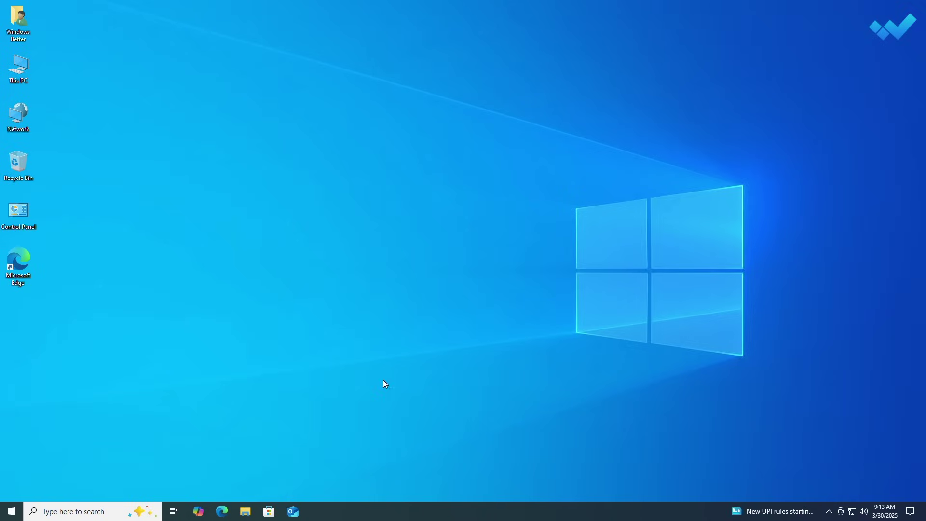
- In Edge's Windows 11 download page, select and submit the multi-edition x64 ISO
{"action": "left_click", "coordinate": [222, 512]}
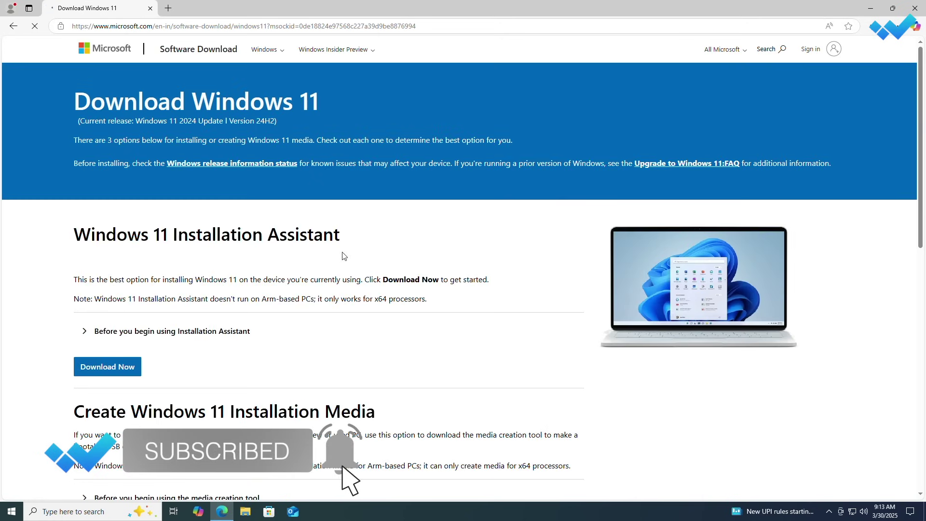
{"action": "left_click_drag", "start_coordinate": [919, 89], "coordinate": [919, 204]}
{"action": "left_click", "coordinate": [211, 393]}
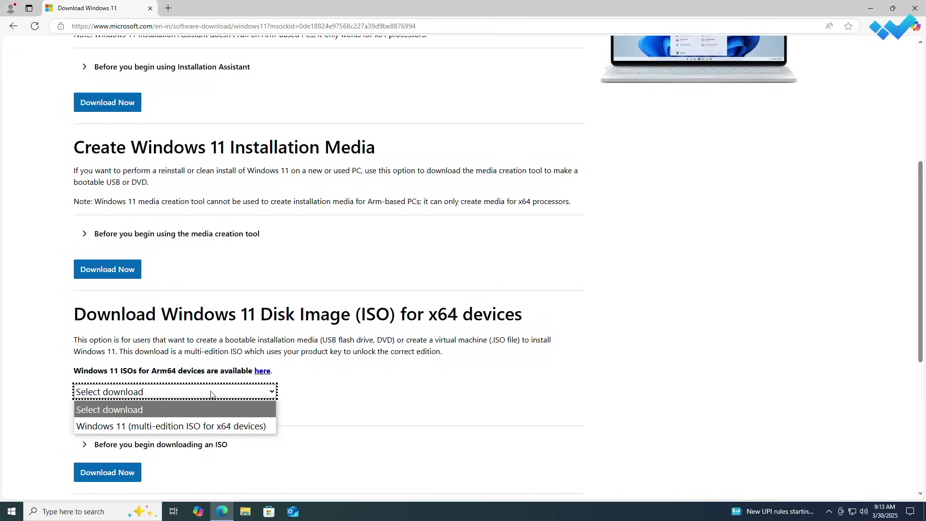
{"action": "left_click", "coordinate": [154, 424]}
{"action": "left_click", "coordinate": [105, 478]}
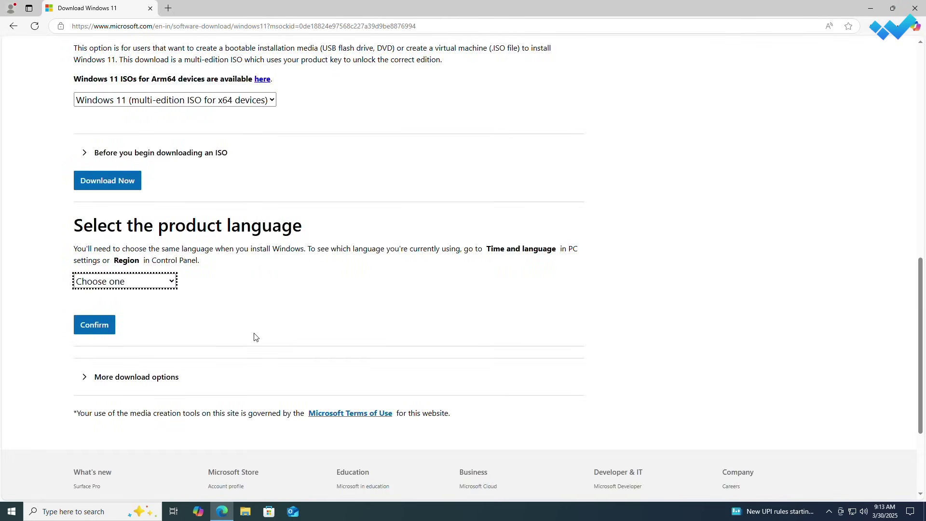
- Choose English (United States) as the product language and confirm to get the download links
{"action": "left_click", "coordinate": [122, 282]}
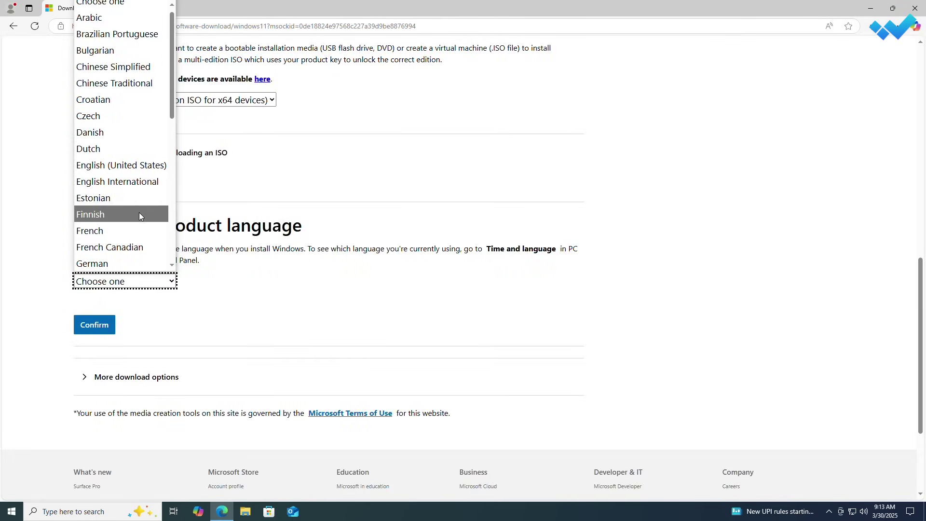
{"action": "left_click", "coordinate": [153, 168]}
{"action": "left_click", "coordinate": [109, 324]}
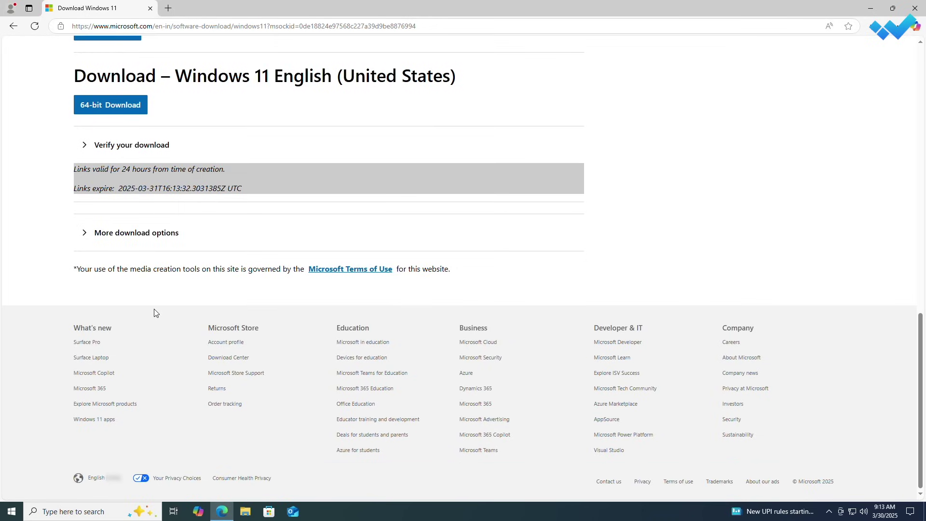
- Download the 64-bit Win11_24H2_English_x64.iso (5.4 GB) through Edge
{"action": "left_click", "coordinate": [122, 116]}
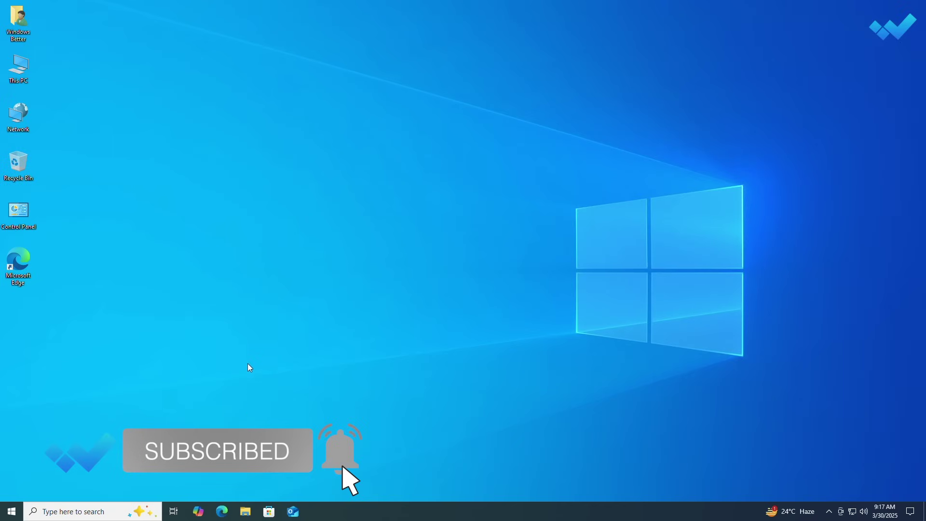
- Mount the ISO from Downloads as DVD Drive (D:), confirm it under This PC, and close Explorer
{"action": "key", "text": "super+e"}
{"action": "left_click", "coordinate": [236, 181]}
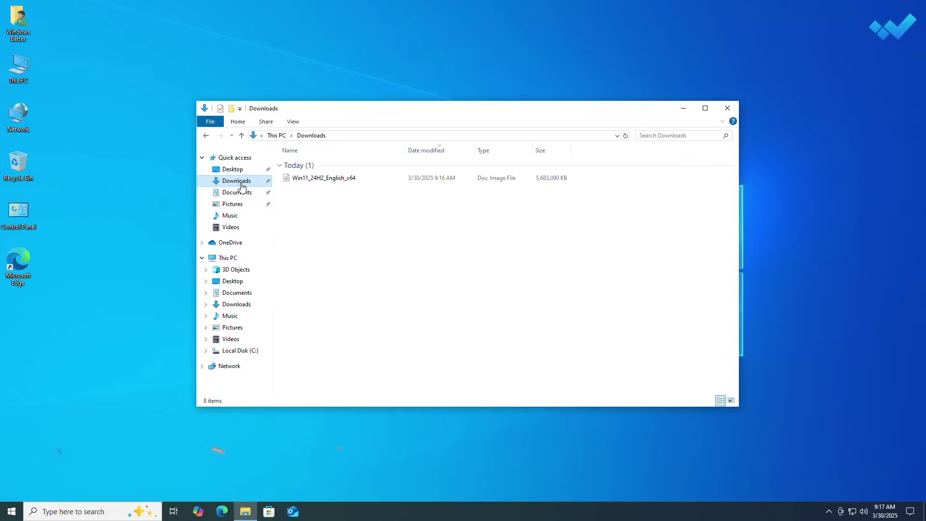
{"action": "double_click", "coordinate": [319, 178]}
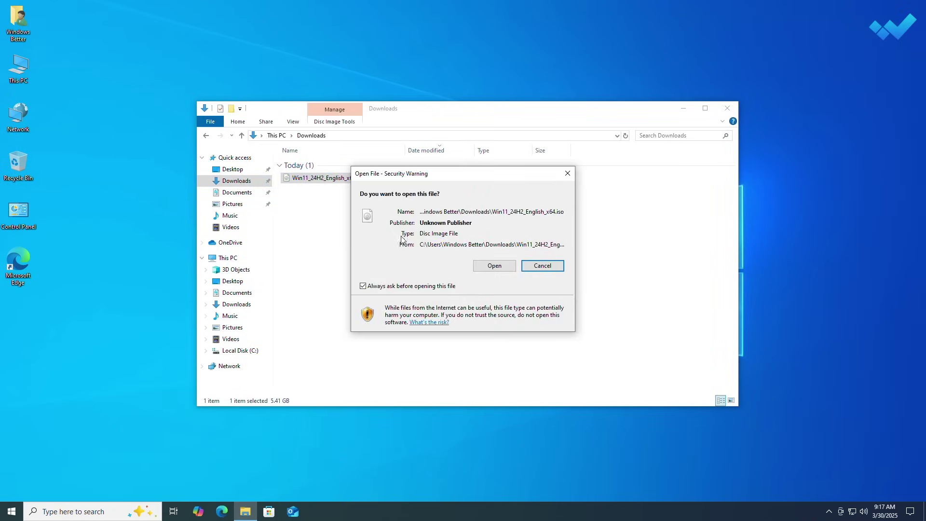
{"action": "left_click", "coordinate": [493, 266]}
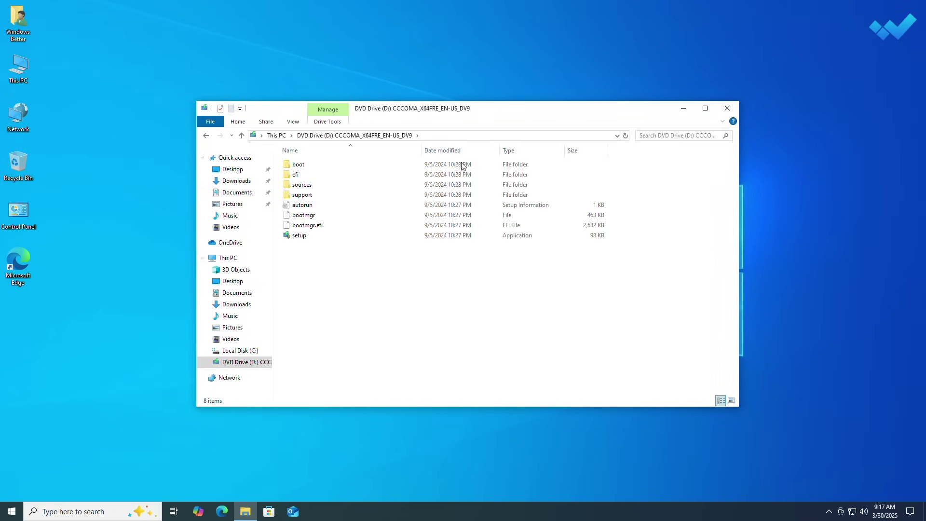
{"action": "left_click", "coordinate": [246, 258]}
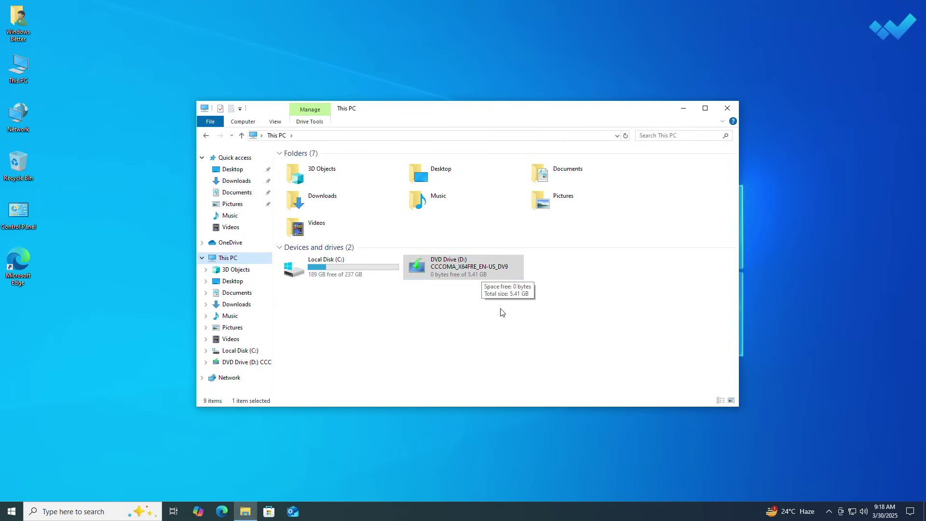
{"action": "left_click", "coordinate": [730, 112]}
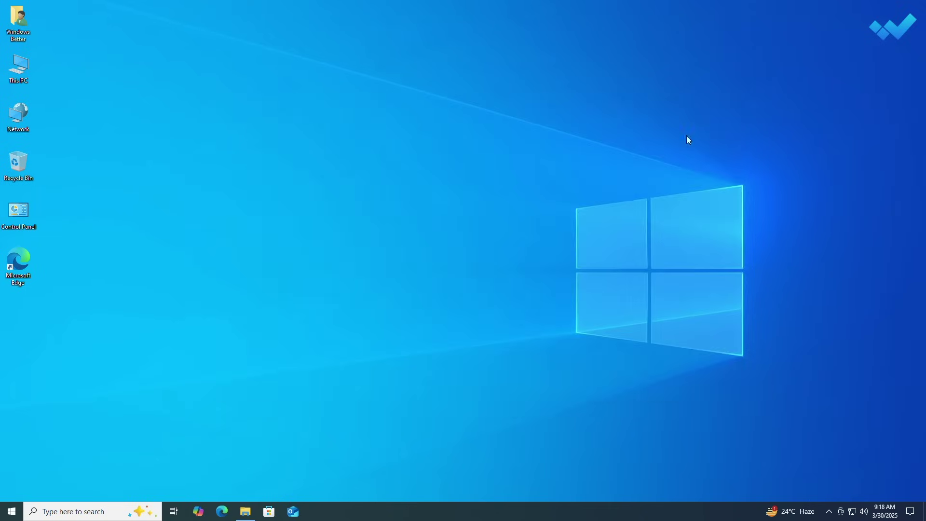
- Run D:\setup.exe /product server from a Command Prompt found via Start search
{"action": "left_click", "coordinate": [12, 511]}
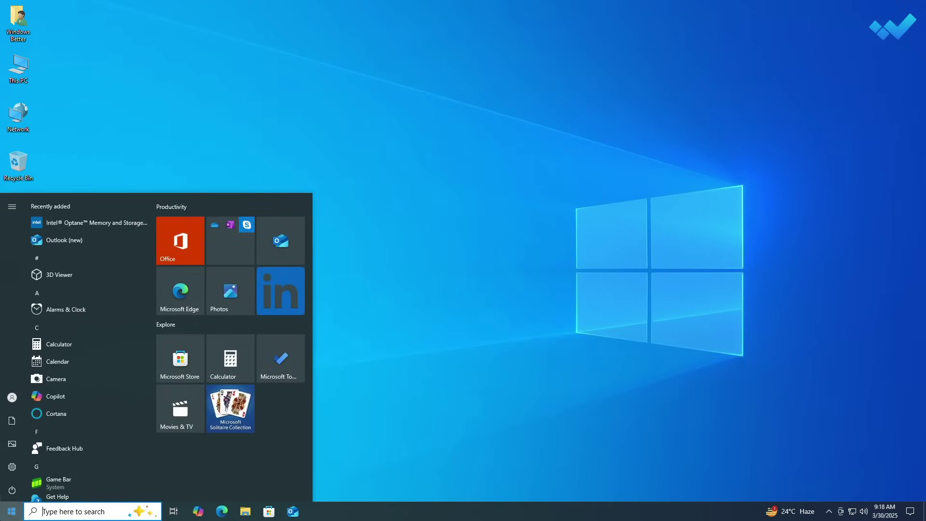
{"action": "type", "text": "comm"}
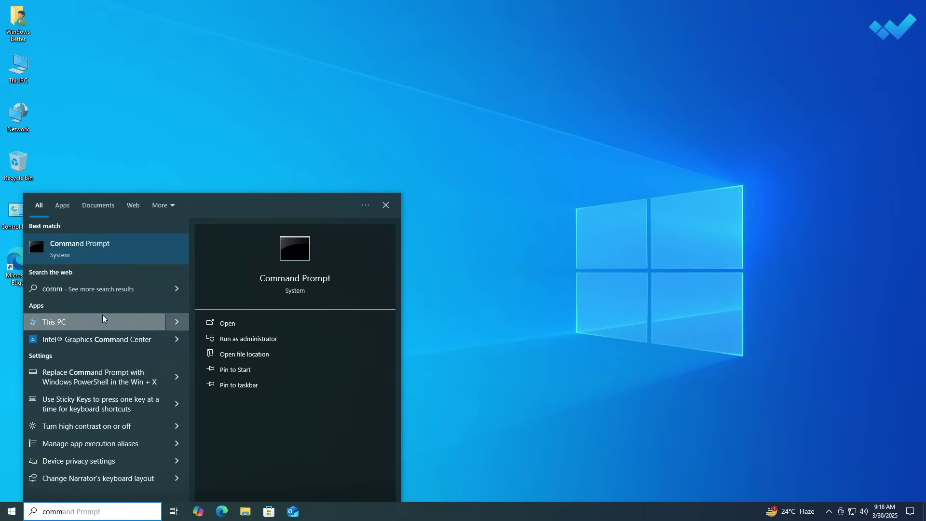
{"action": "left_click", "coordinate": [102, 245]}
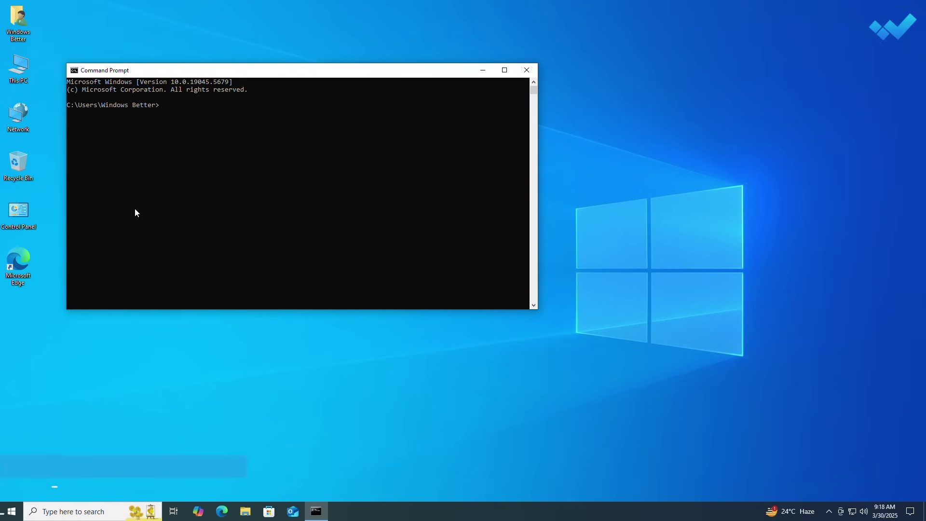
{"action": "type", "text": "D:\\setup"}
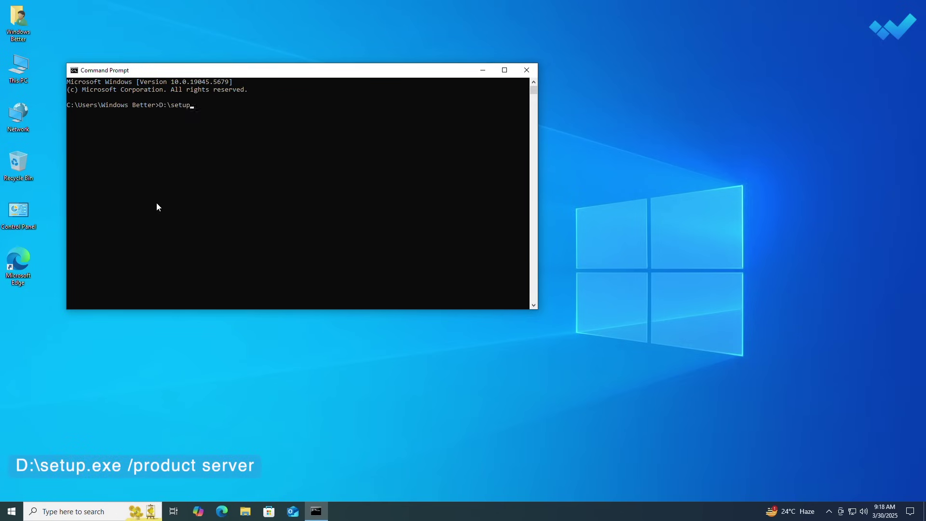
{"action": "type", "text": ".exe /product server"}
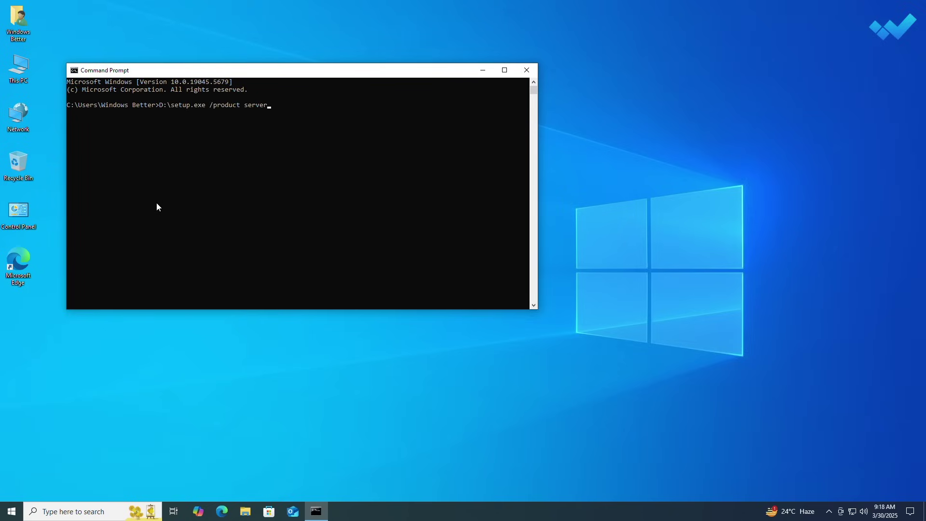
{"action": "key", "text": "Return"}
- Approve admin rights, choose Not right now for updates, accept the license, and keep files, settings, and apps
{"action": "key", "text": "Left"}
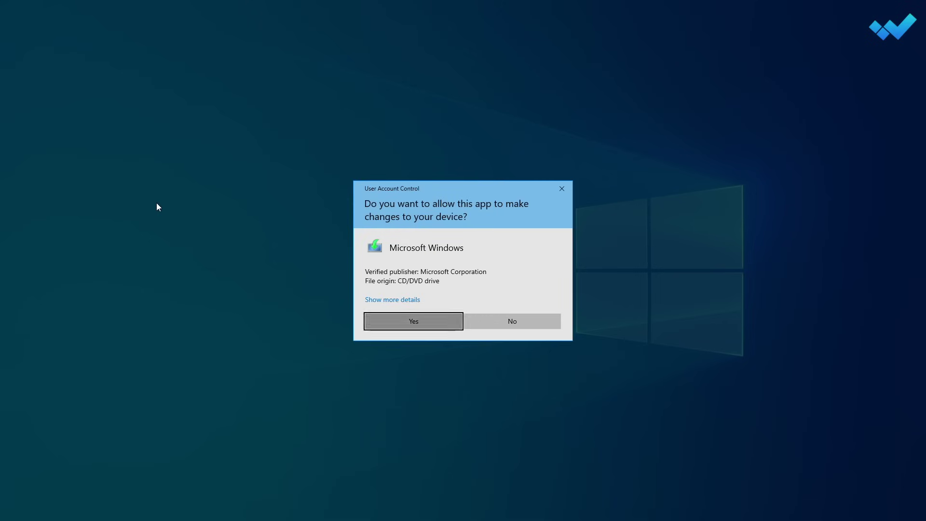
{"action": "key", "text": "Return"}
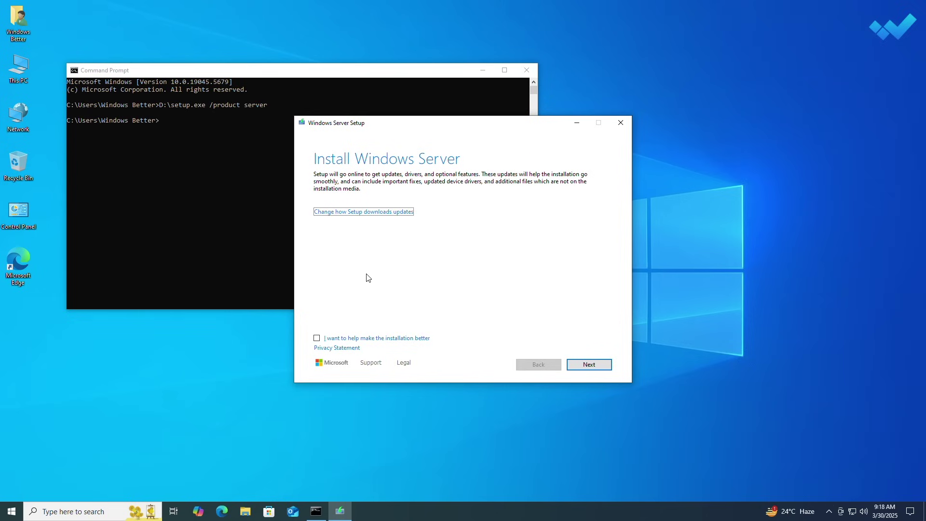
{"action": "left_click", "coordinate": [403, 338]}
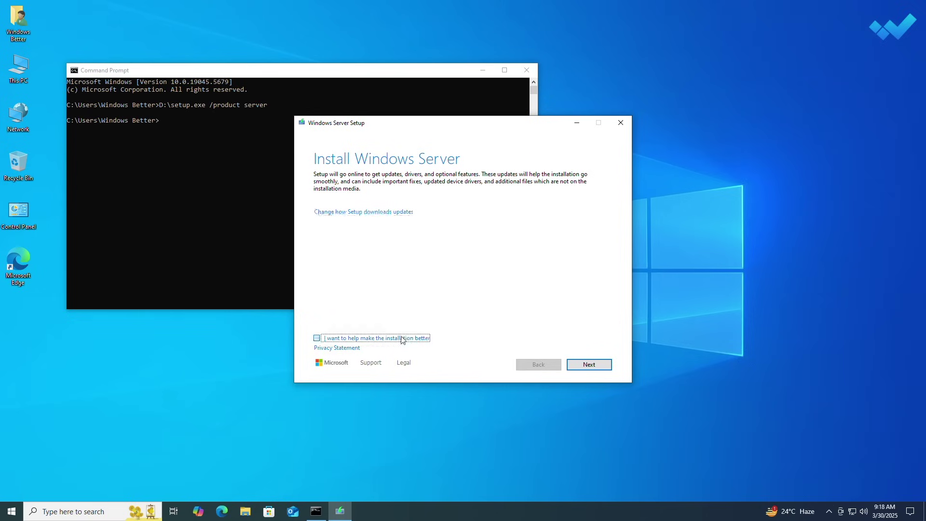
{"action": "left_click", "coordinate": [375, 213]}
{"action": "left_click", "coordinate": [345, 229]}
{"action": "left_click", "coordinate": [597, 365]}
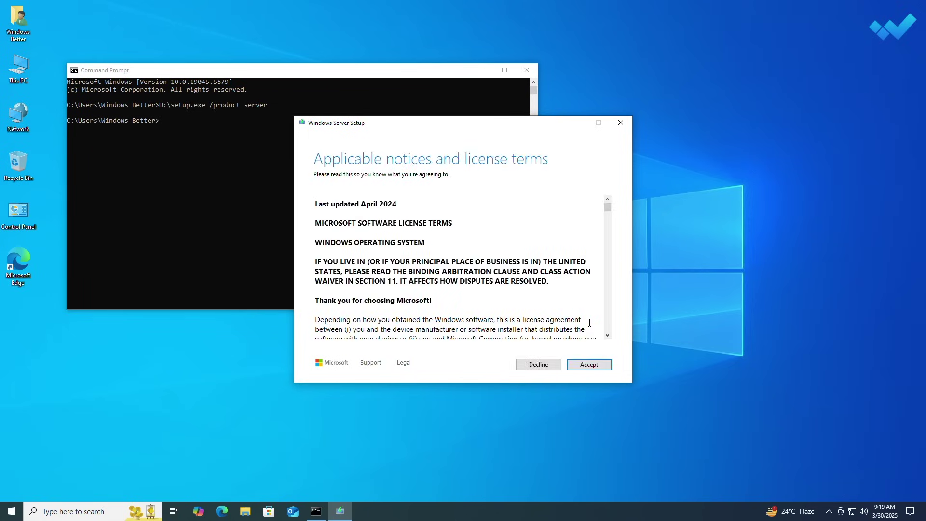
{"action": "left_click", "coordinate": [602, 363]}
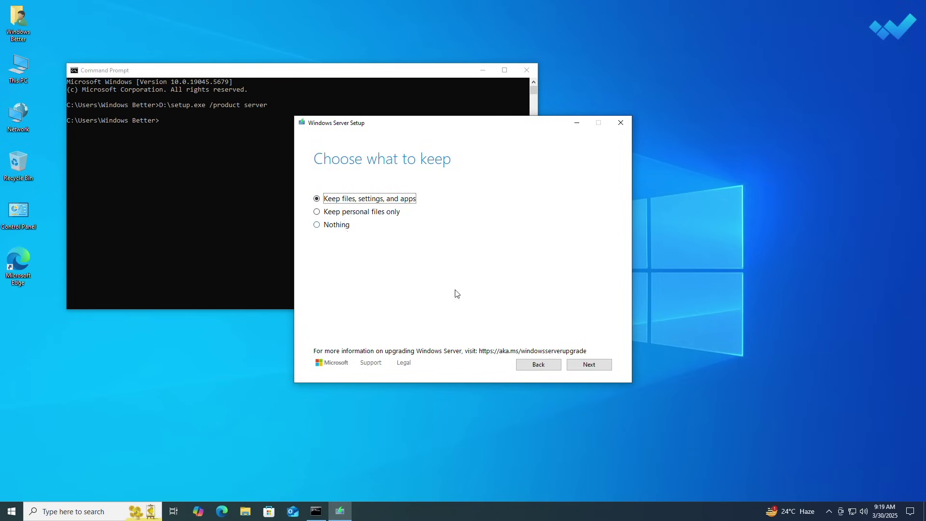
{"action": "left_click", "coordinate": [607, 368]}
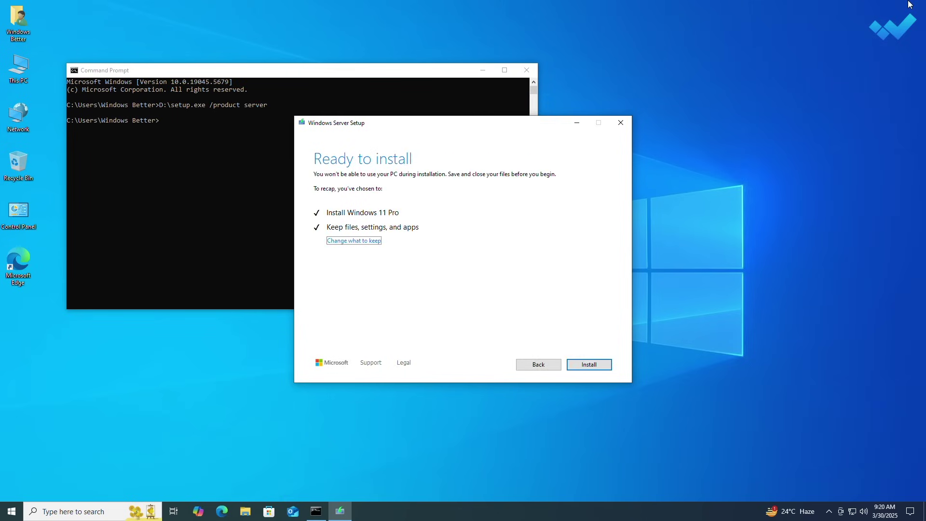
- Start the Windows 11 Pro installation from the Ready to install page
{"action": "left_click", "coordinate": [588, 366]}
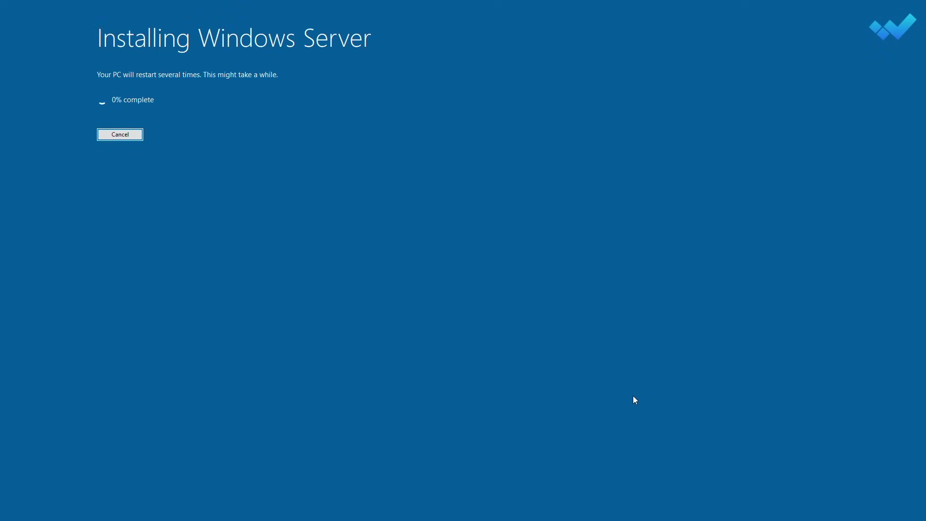